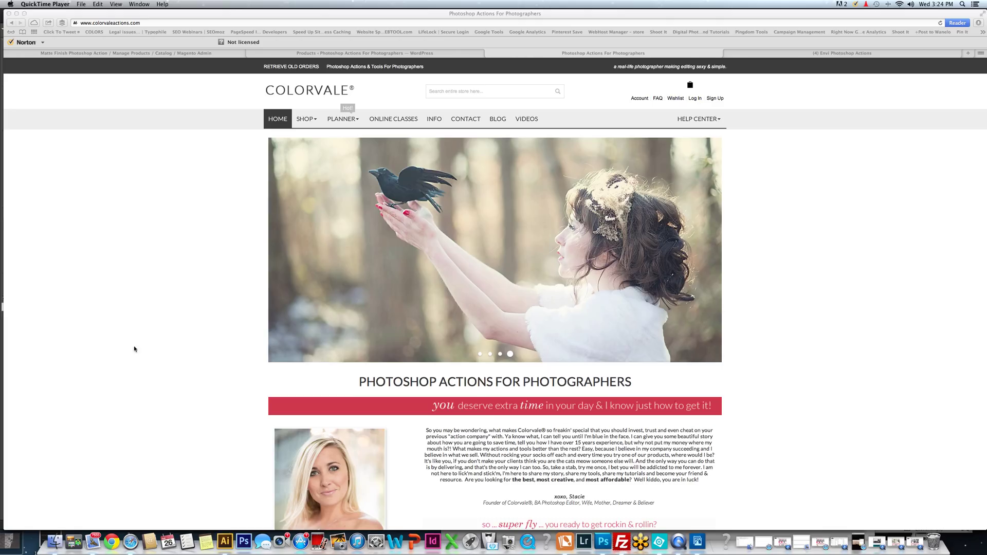
Switch from Safari to the bride portrait already open in Photoshop
click(602, 544)
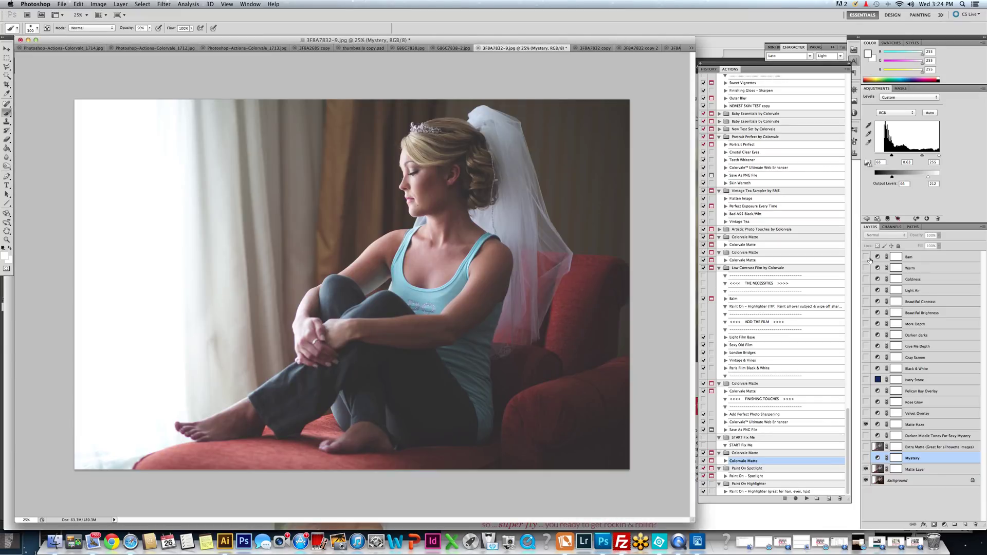
Delete the old effect layers and the Matte Layer, leaving only the Background layer
shift+click(928, 257)
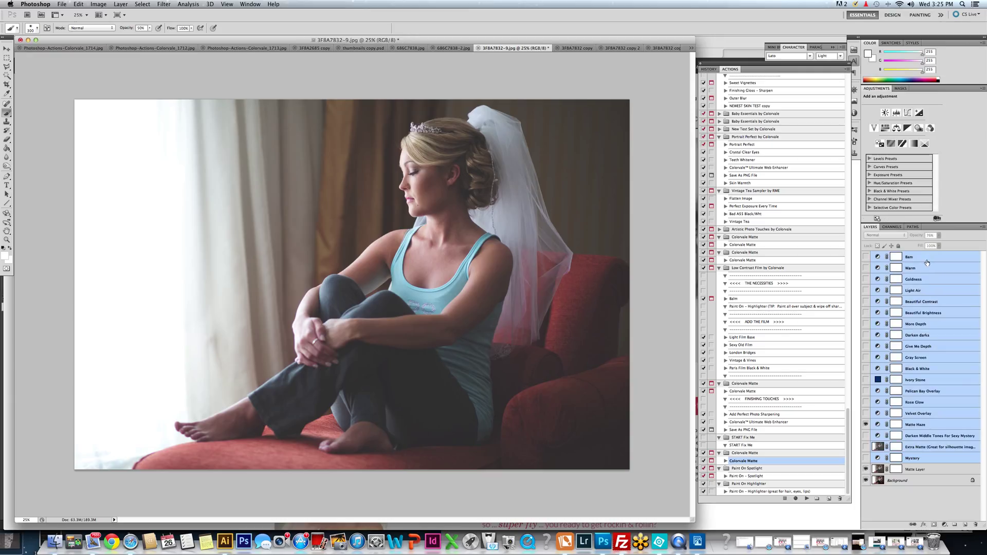
drag(928, 257, 975, 525)
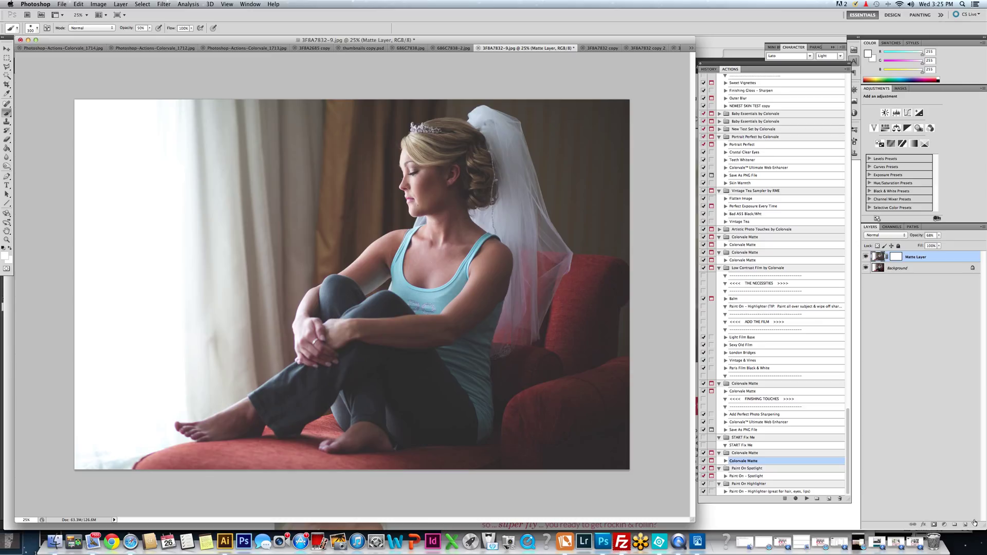
drag(918, 257, 976, 525)
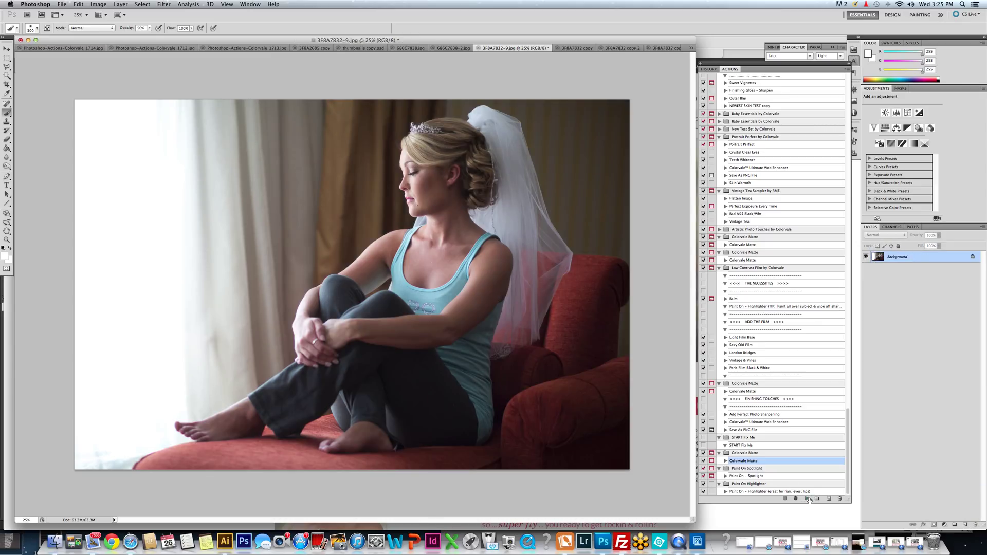
Play the Colorvale Matte action, continuing past its brush-tip and following stop messages
click(809, 499)
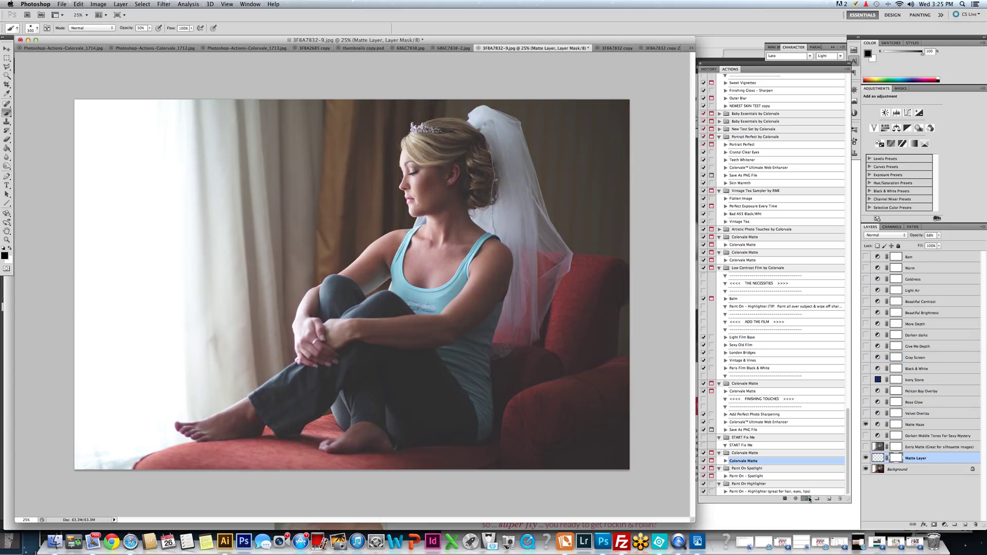
key(Return)
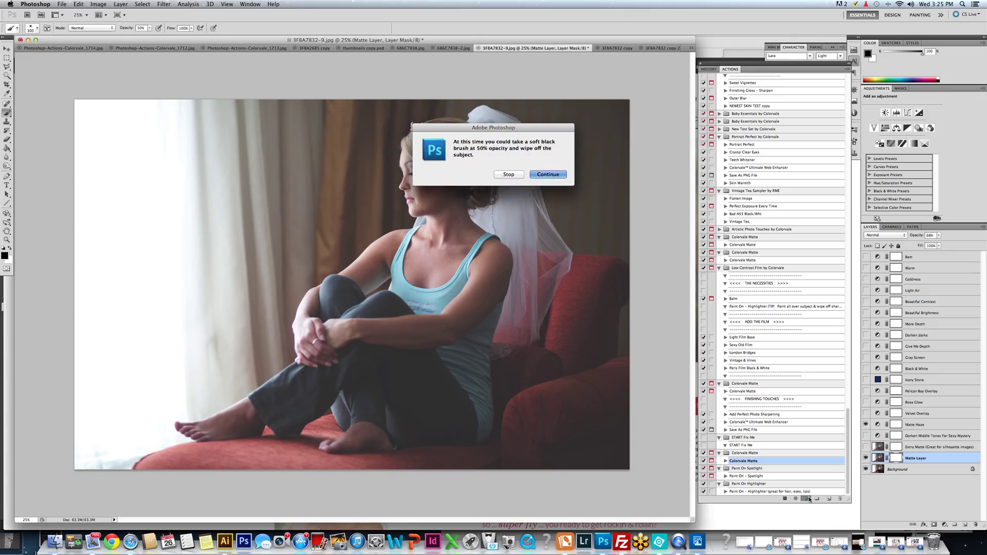
key(Return)
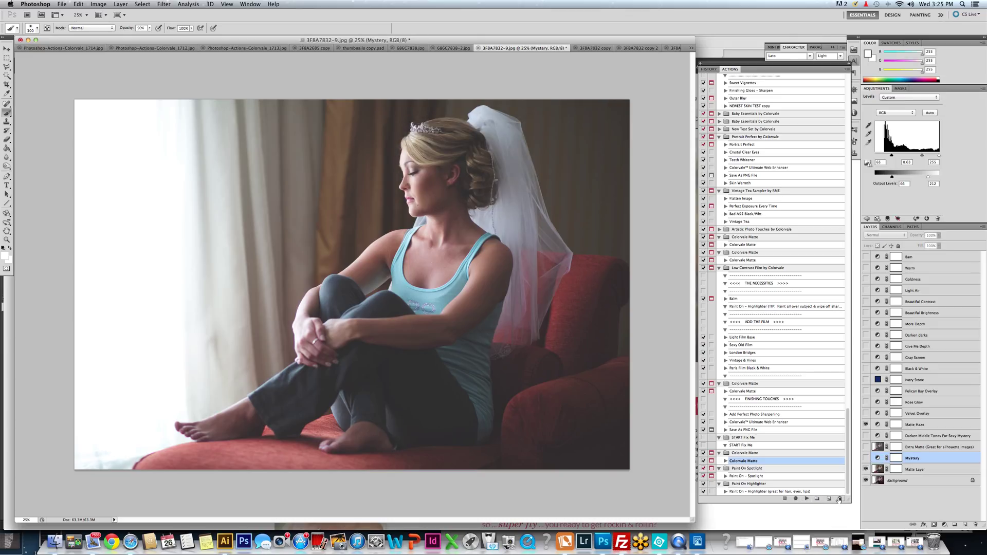
Compare the photo with the Matte Layer hidden and shown, then turn on the Mystery layer
click(866, 470)
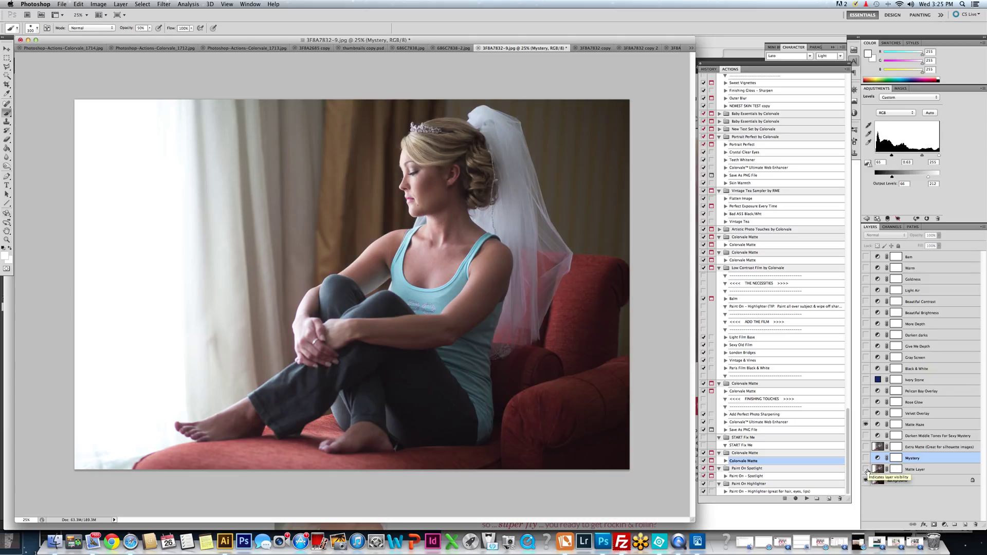
click(866, 469)
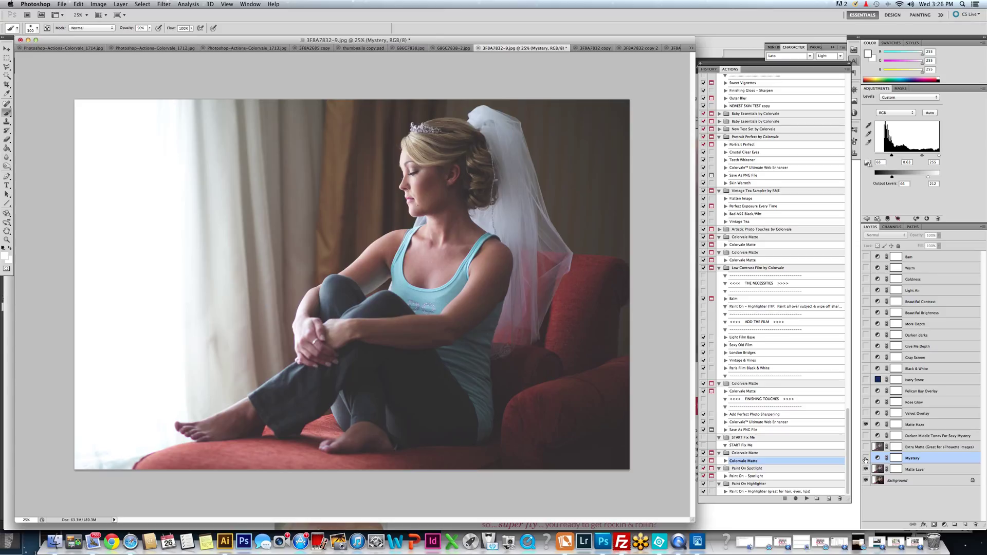
click(866, 458)
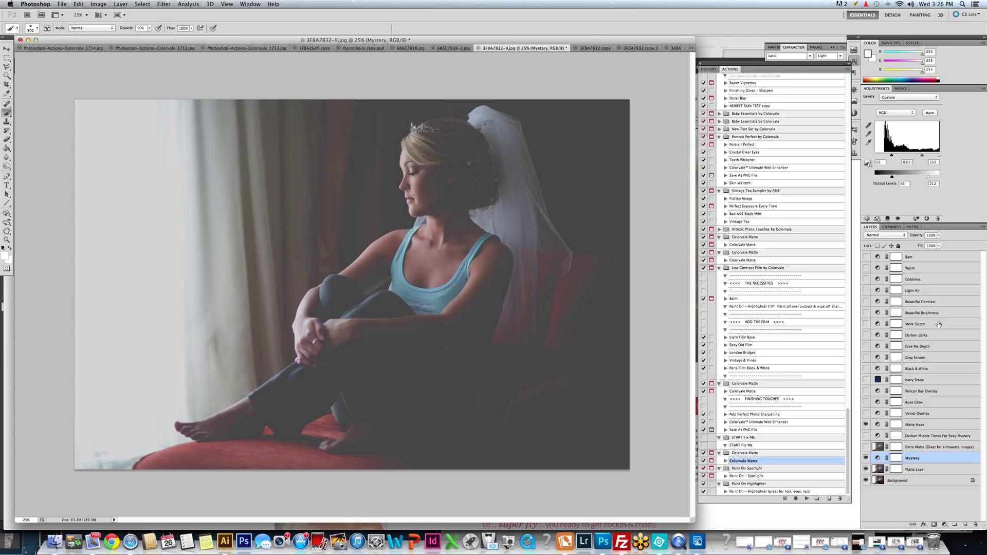
Lower the Mystery layer's opacity to 80% and target its layer mask
click(939, 237)
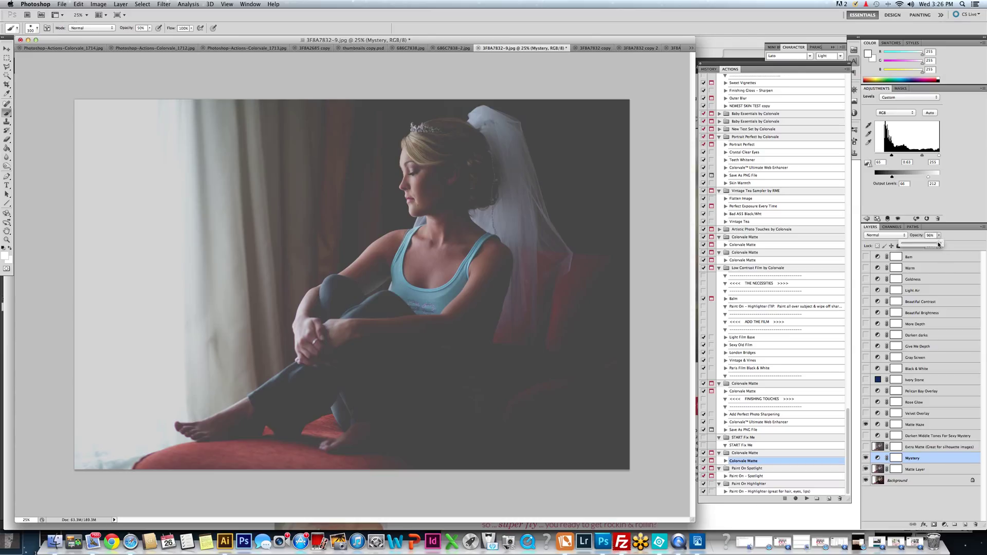
drag(938, 245, 935, 246)
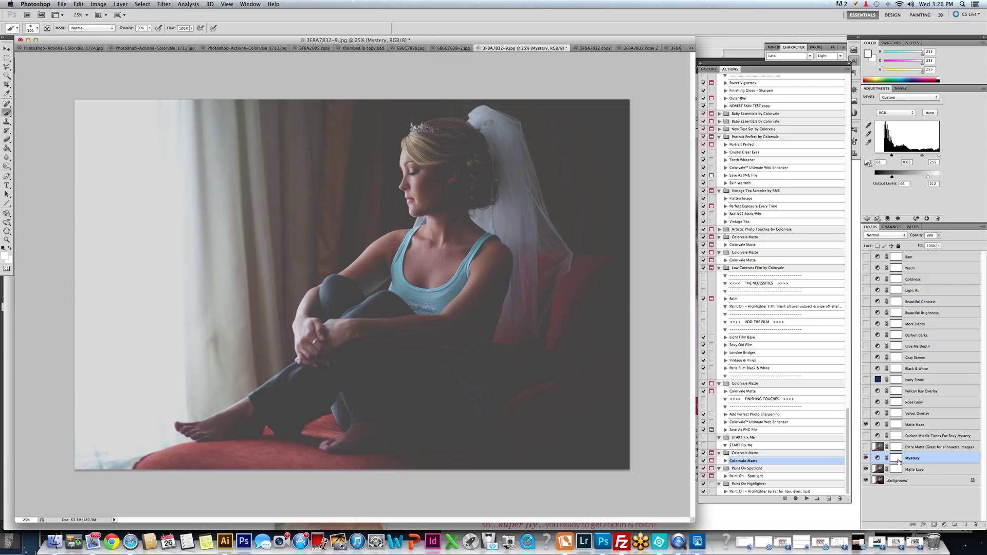
click(897, 459)
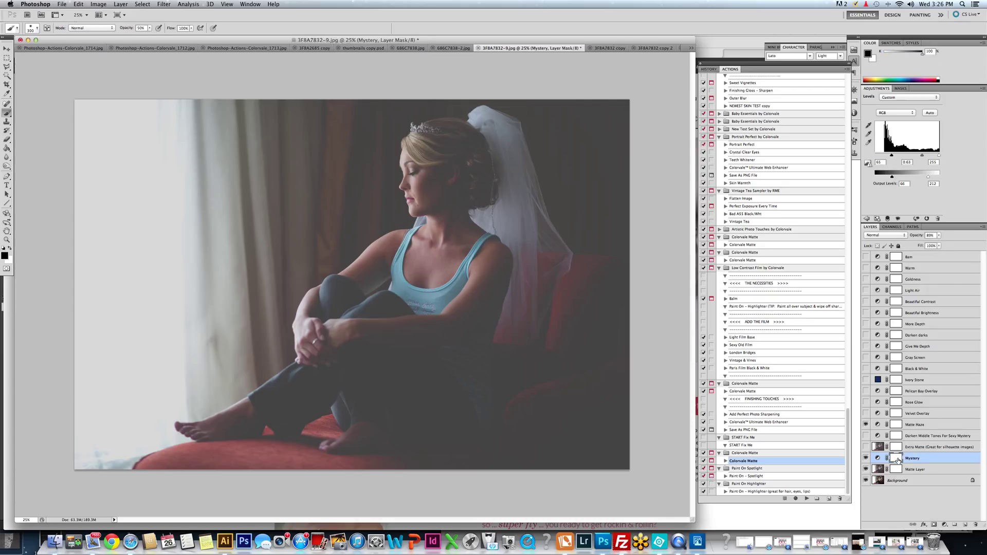
Set the brush opacity to 50%
click(149, 29)
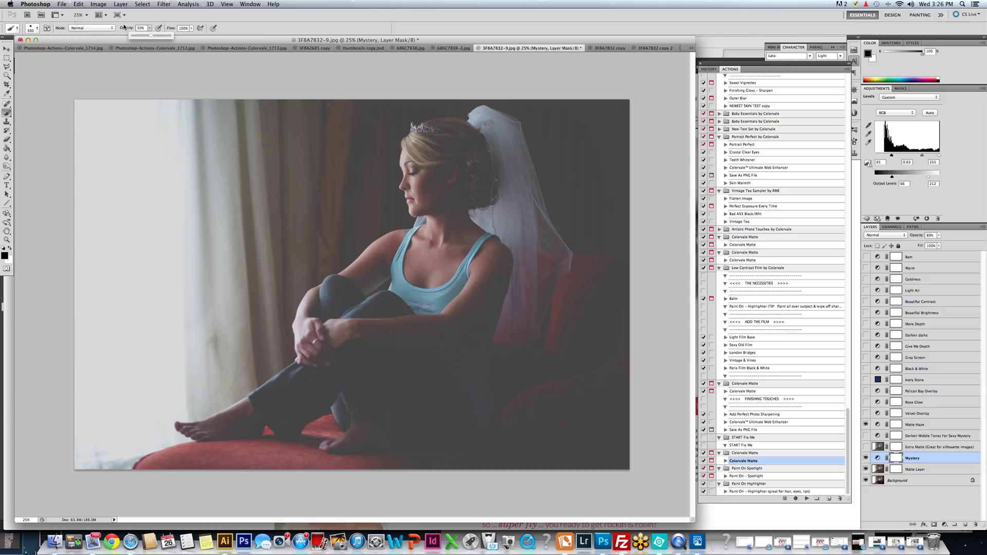
drag(126, 28, 139, 27)
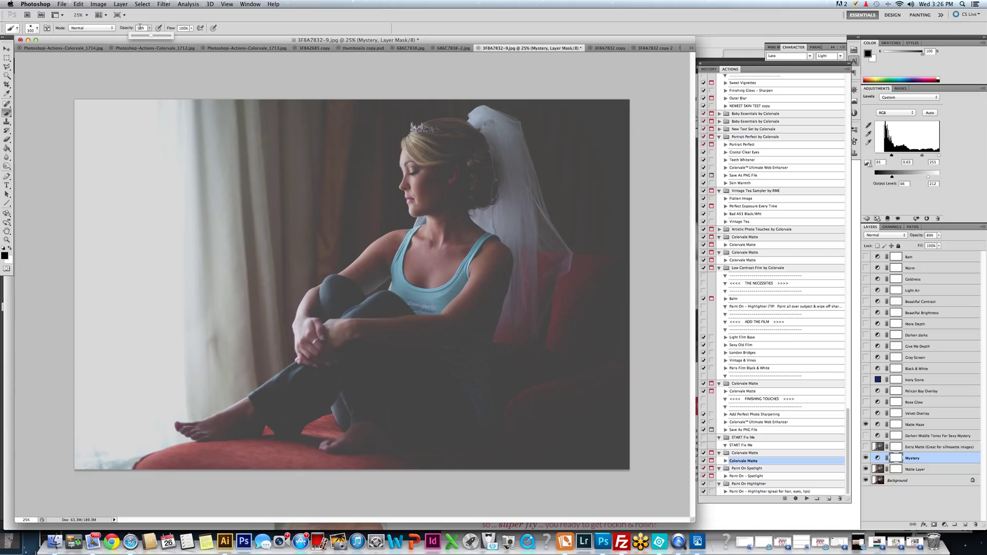
click(149, 30)
Paint light back onto the bride's hair, neck, shoulder and veil, resizing the brush to 250
mouse_move(420, 151)
mouse_down()
mouse_move(411, 140)
mouse_move(478, 161)
mouse_move(410, 151)
mouse_up()
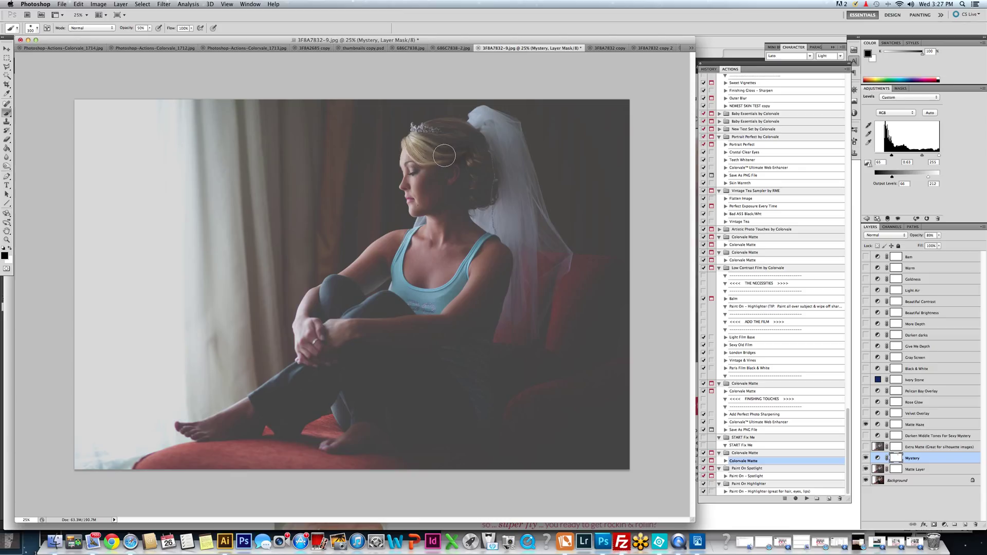
key(bracketleft)
key(bracketleft)
key(bracketleft)
key(bracketleft)
key(bracketleft)
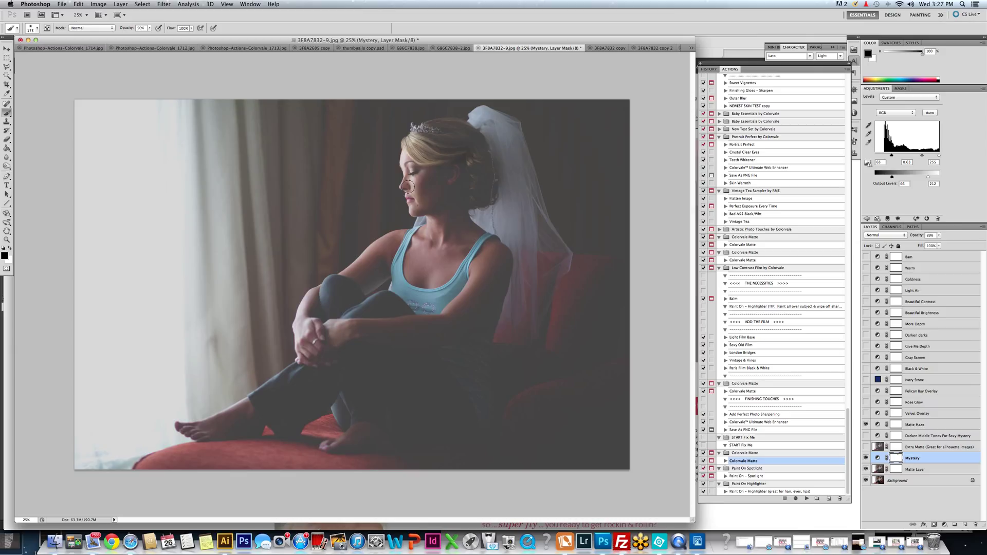
key(bracketright)
key(bracketright)
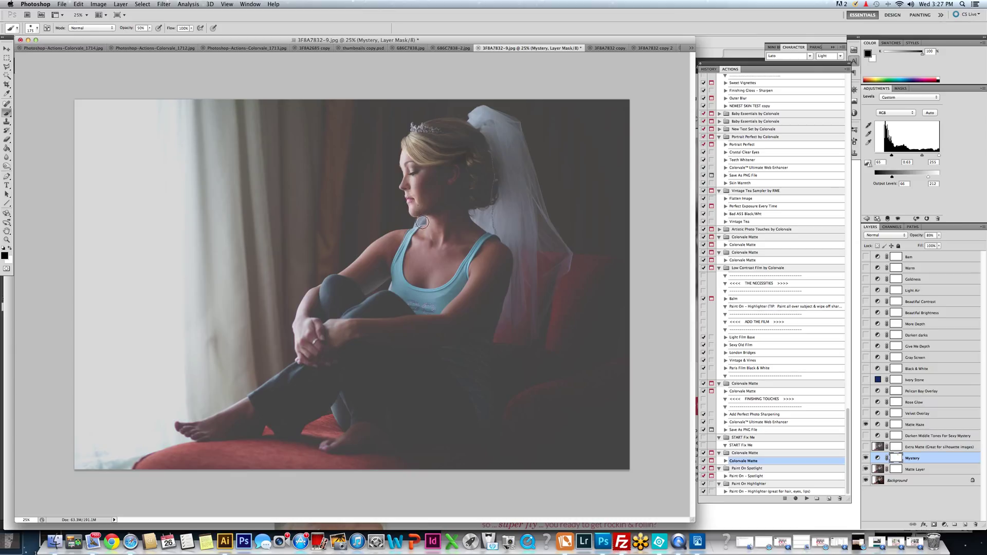
key(bracketright)
key(bracketright)
key(bracketright)
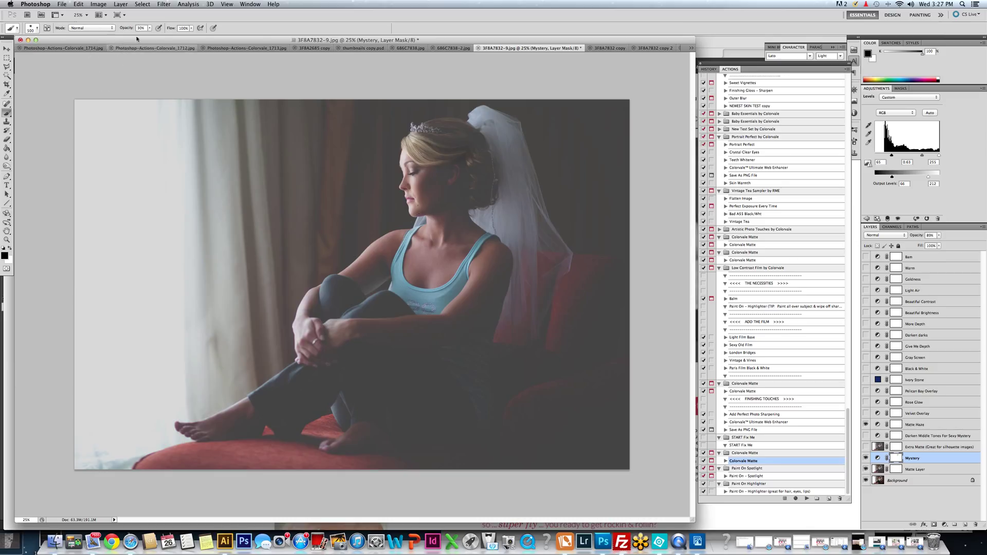
mouse_move(428, 234)
mouse_down()
mouse_move(443, 269)
mouse_move(471, 271)
mouse_move(432, 227)
mouse_move(395, 240)
mouse_up()
key(bracketleft)
key(bracketleft)
key(bracketleft)
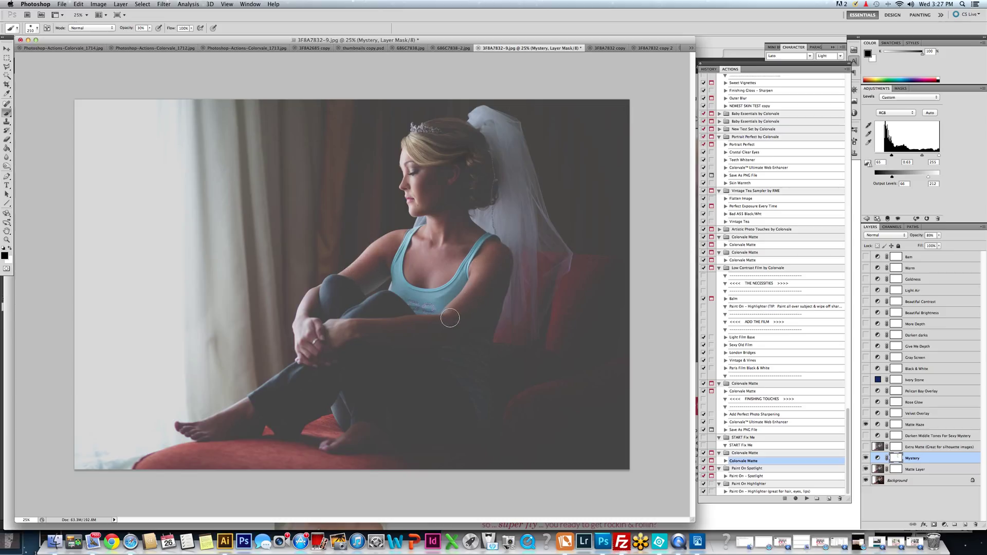
mouse_move(496, 255)
mouse_down()
mouse_move(494, 244)
mouse_move(539, 271)
mouse_up()
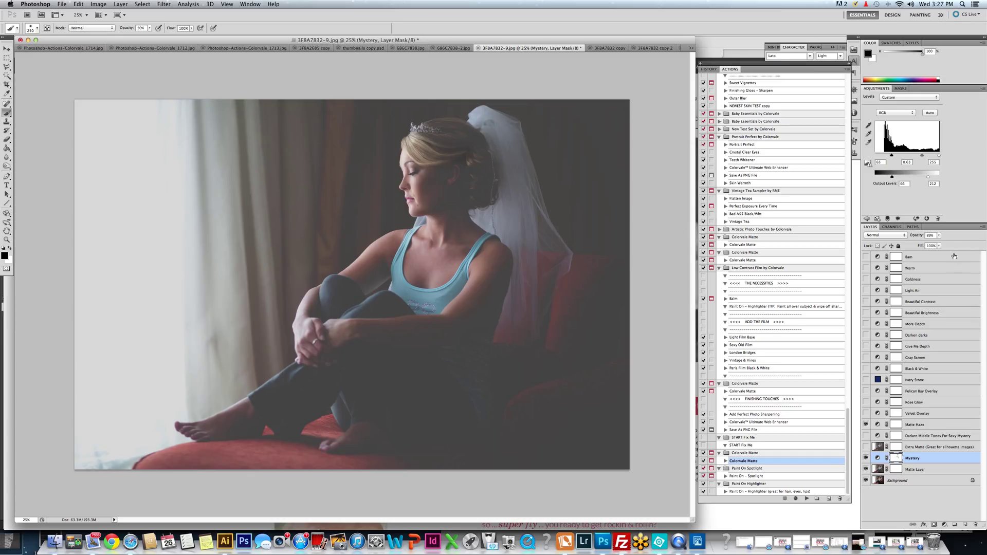
Lower the Mystery layer's opacity to 85%
click(939, 234)
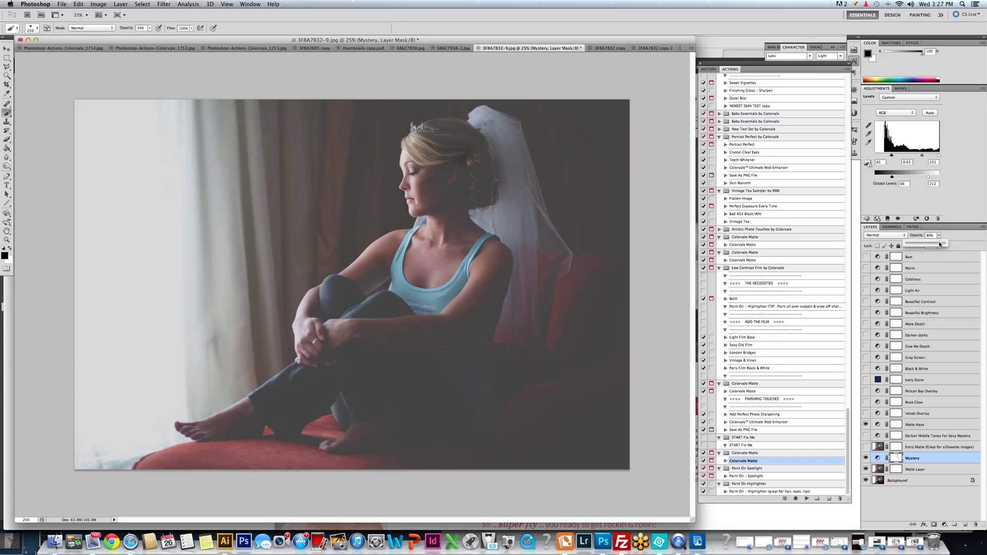
drag(941, 243, 929, 246)
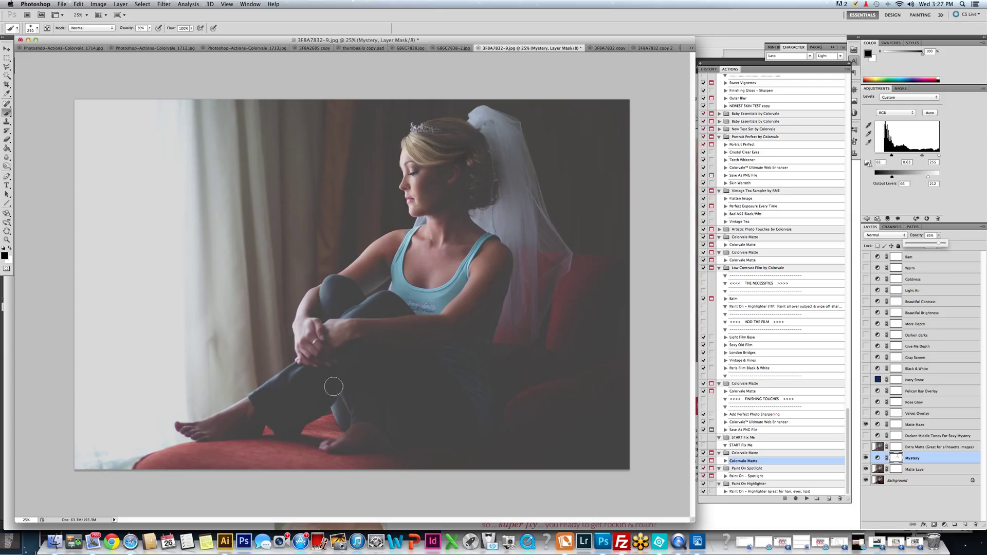
click(479, 119)
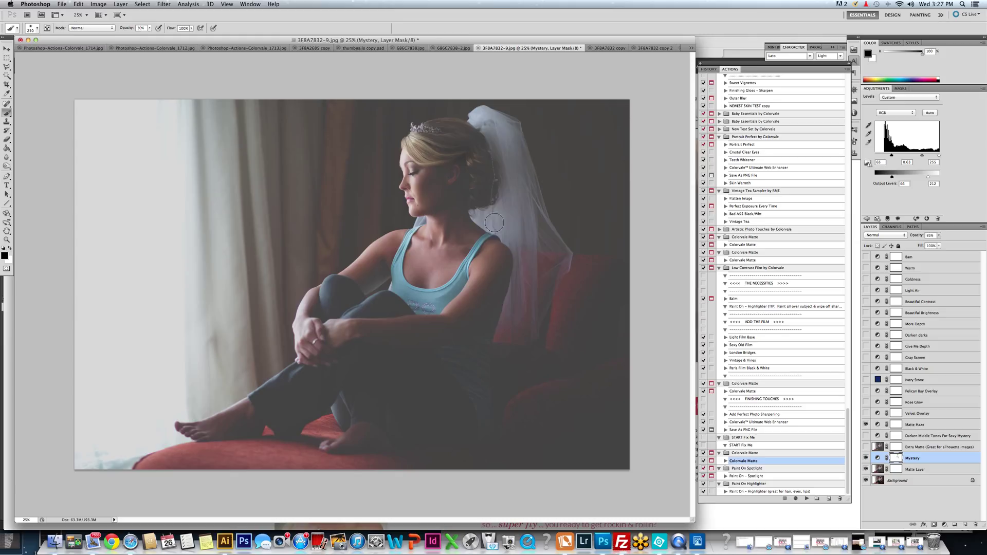
Brighten the veil, hair edge and chair on the mask, enlarge the brush to 700, and make white the painting colour
mouse_move(496, 218)
mouse_down()
mouse_move(511, 228)
mouse_move(522, 263)
mouse_up()
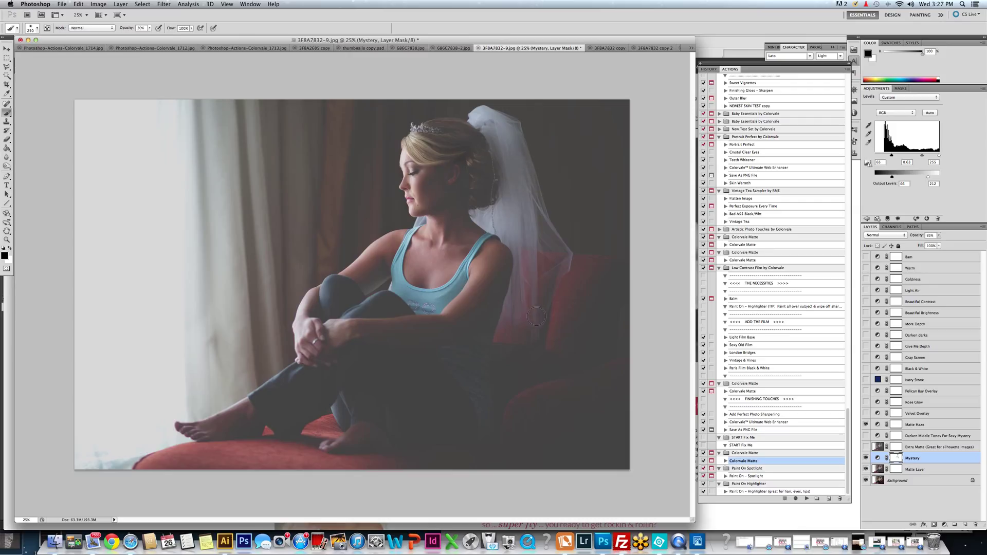
drag(535, 317, 531, 322)
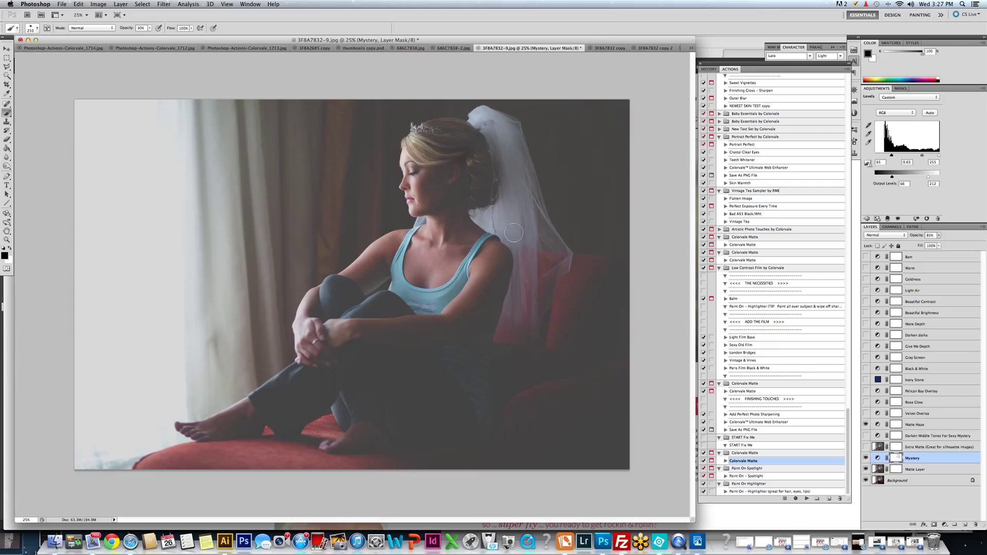
key(bracketright)
key(bracketright)
key(bracketright)
key(bracketright)
key(bracketright)
key(x)
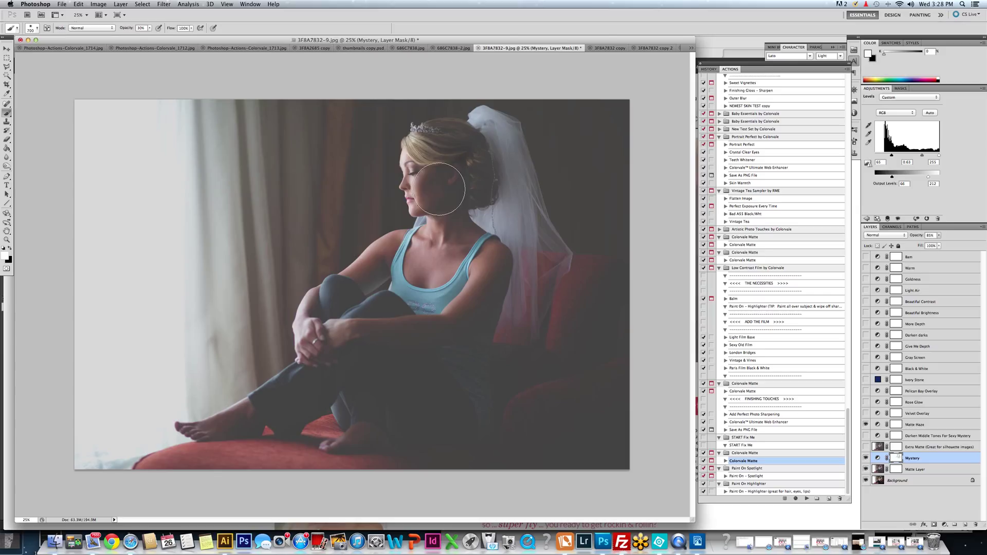
Shrink the brush from 700 to about 300 for the bride's face
key(bracketleft)
key(bracketleft)
key(bracketleft)
key(bracketleft)
In the History panel, view the original snapshot, then return to the latest Brush Tool state
click(708, 69)
click(733, 77)
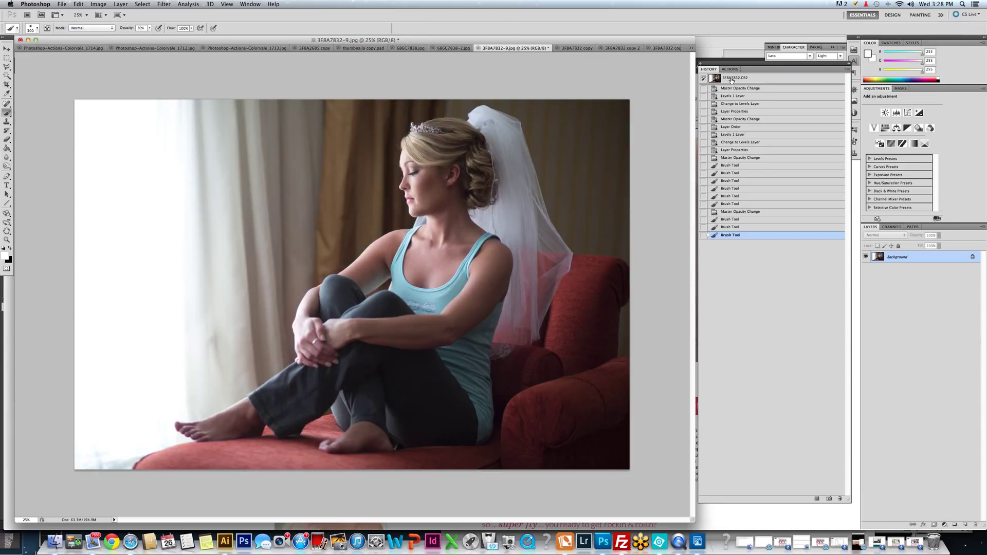
click(744, 235)
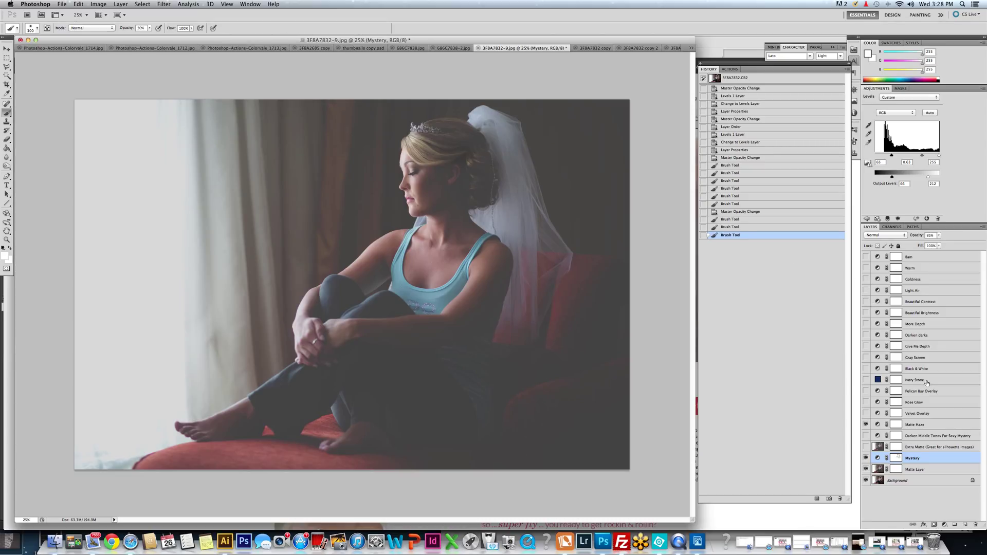
Turn on the Black & White layer and raise the layer opacity to 96%
click(866, 369)
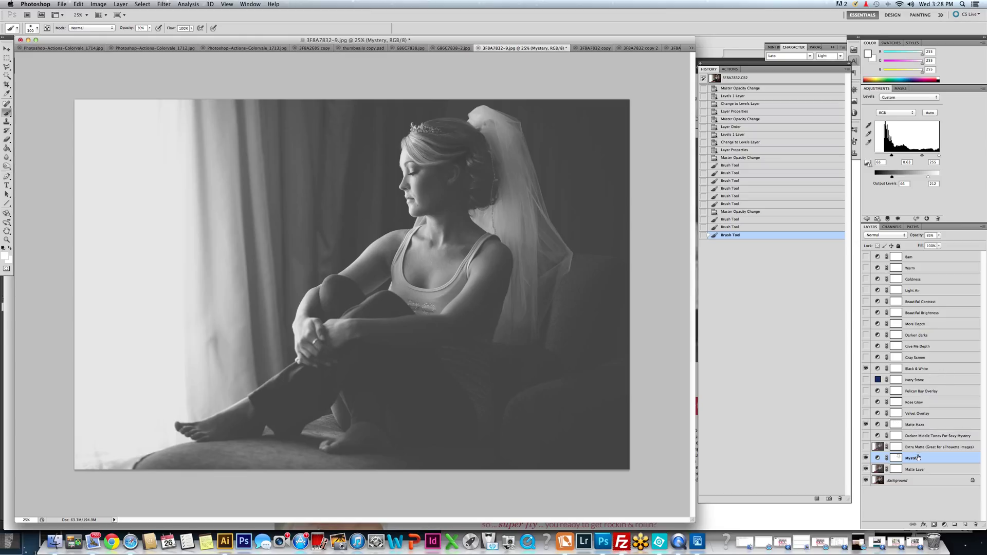
drag(941, 237, 944, 245)
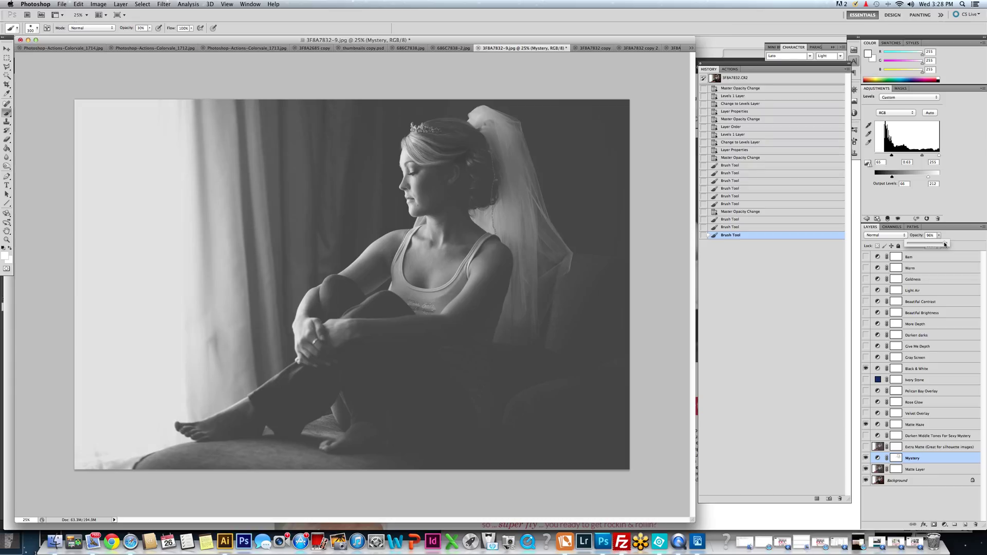
drag(944, 244, 944, 249)
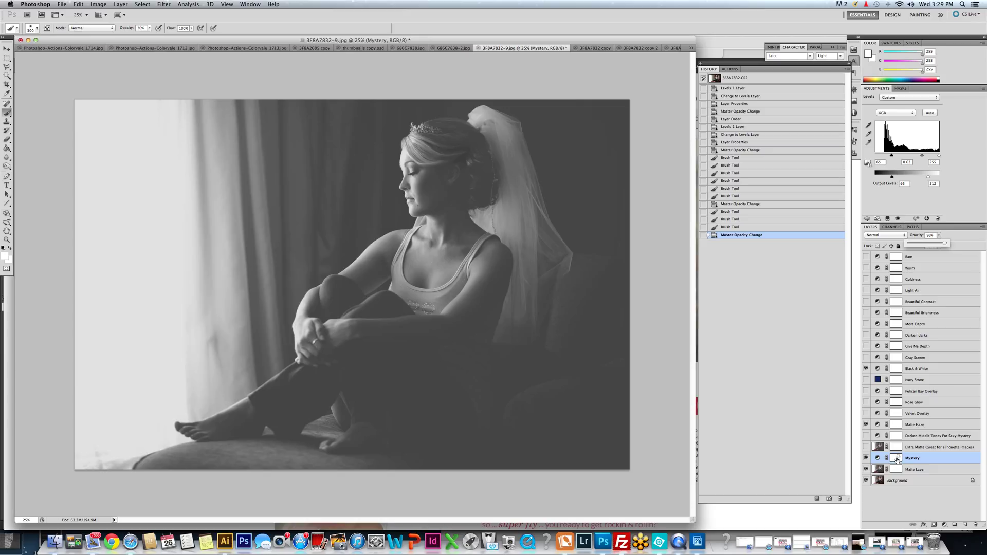
Flip twice between the original-photo snapshot and the black-and-white state, then hide the Black & White layer
click(736, 80)
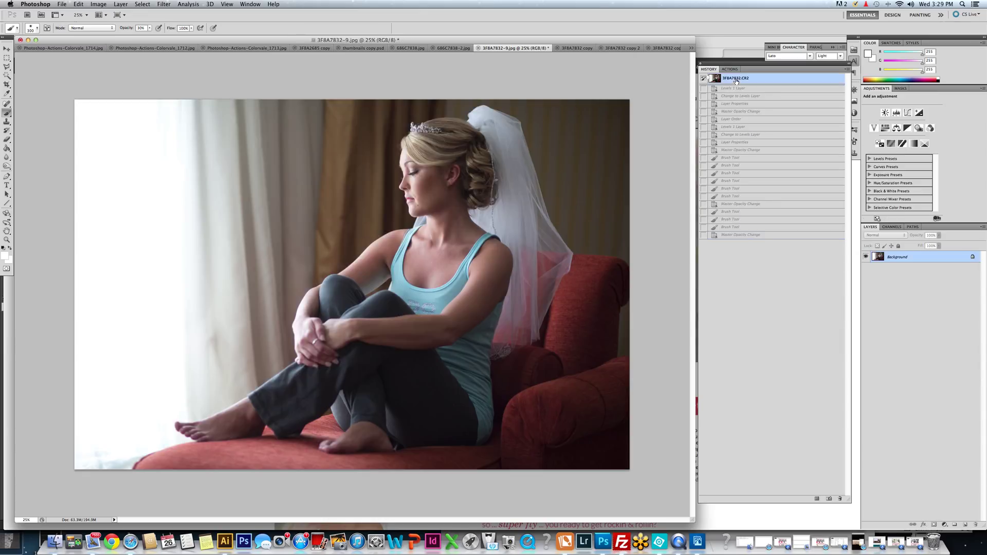
click(733, 235)
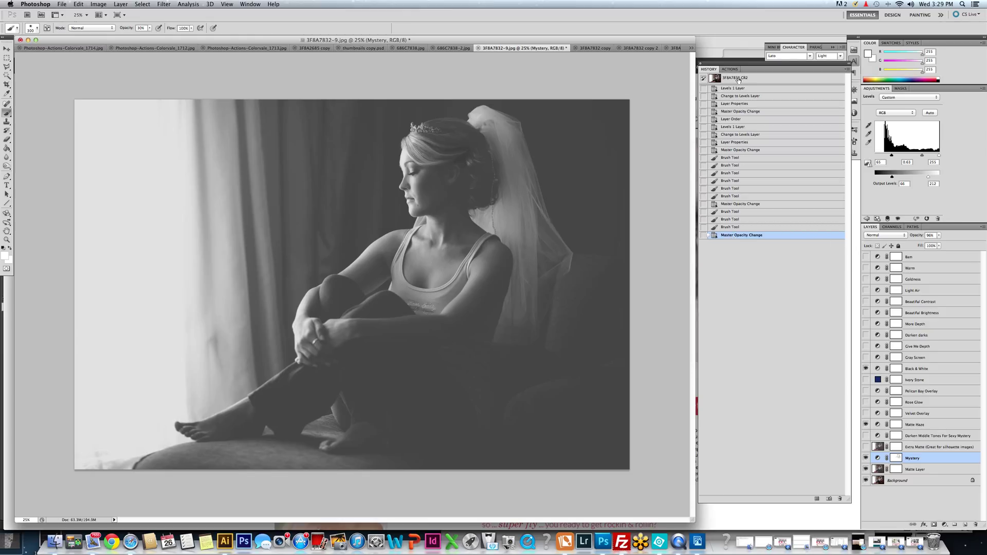
click(738, 79)
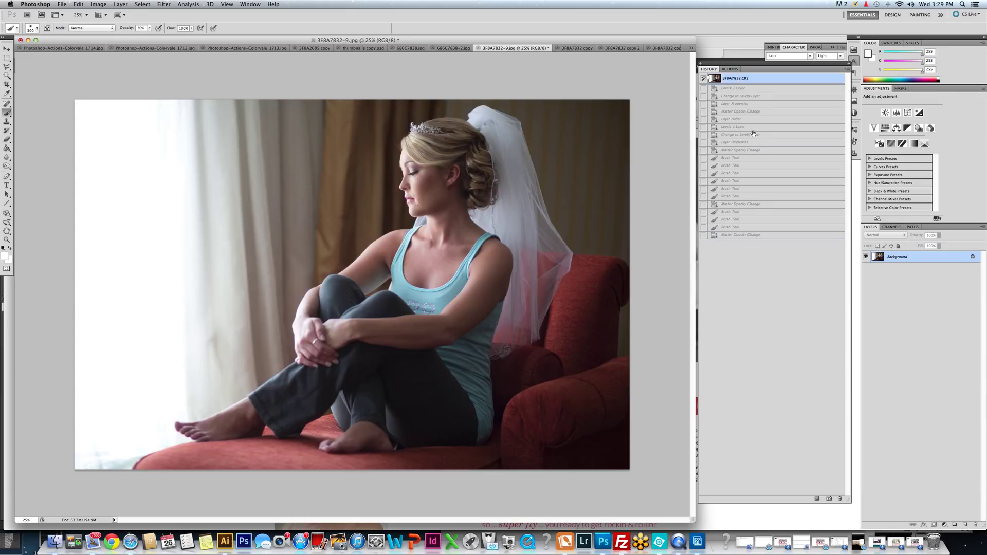
click(736, 235)
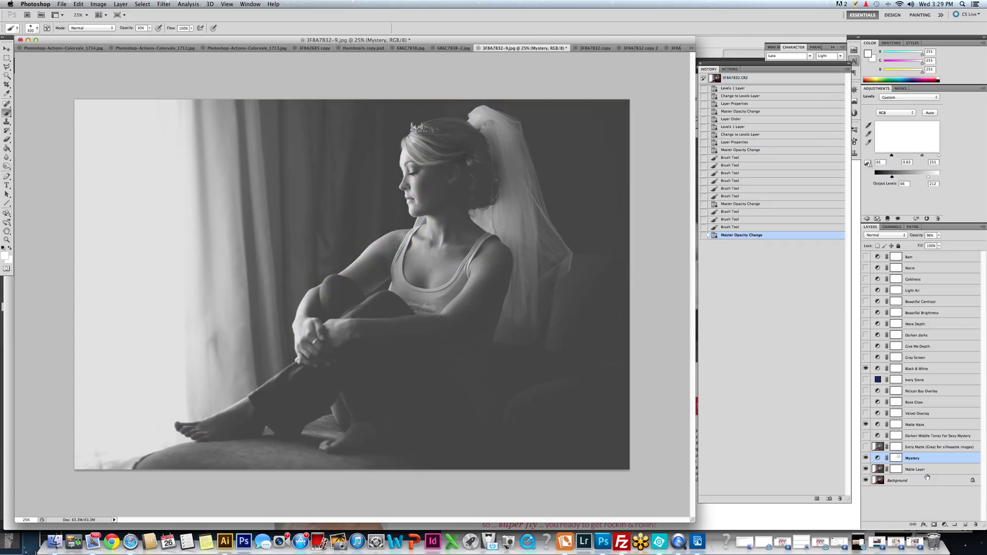
click(866, 369)
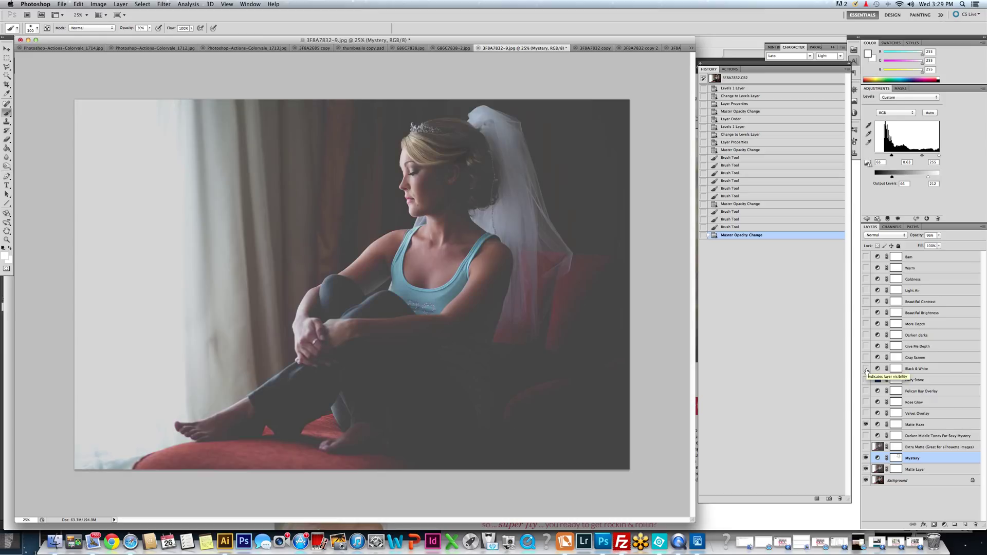